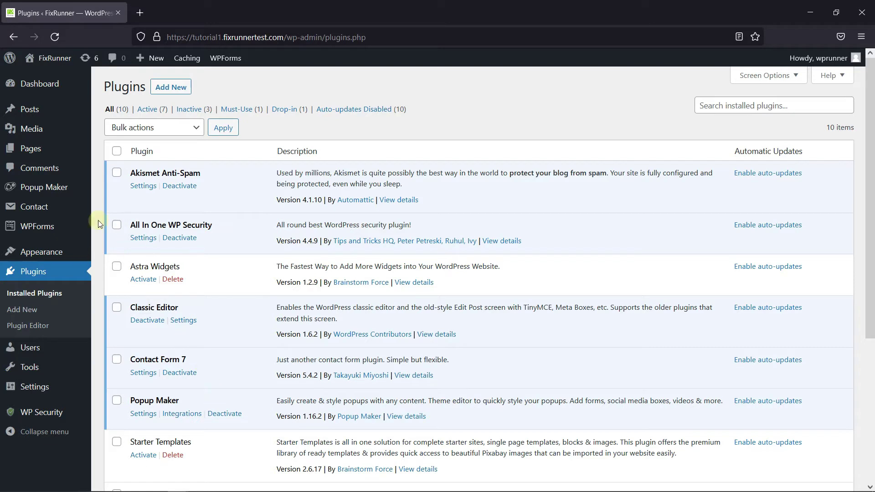
Start a new popup from Popup Maker's Create Popup and dismiss the guided tour.
mouse_move(62, 193)
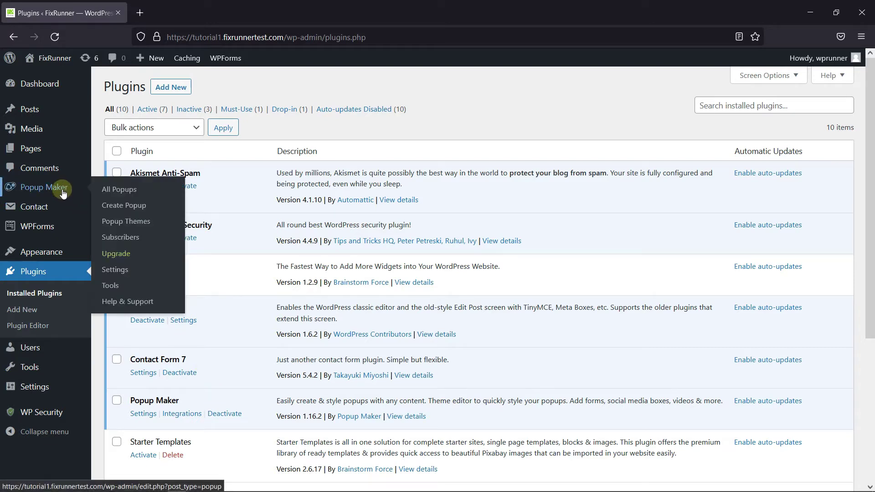
left_click(118, 212)
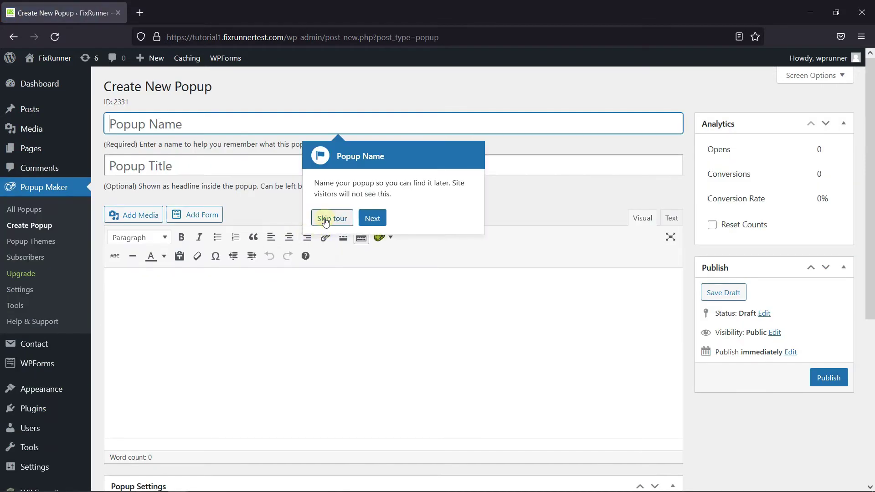
left_click(325, 220)
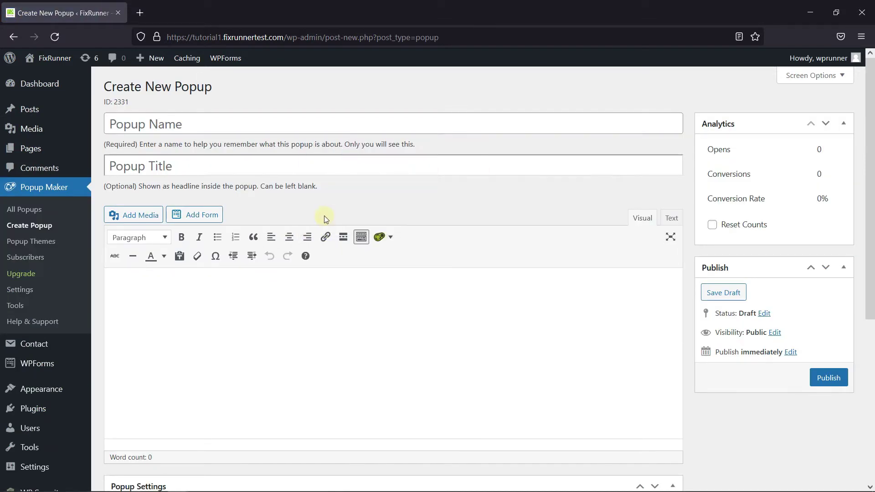
Enter 'Contact Us' as the popup name and 'Contact Form' as its title.
left_click(166, 123)
type("Contact ")
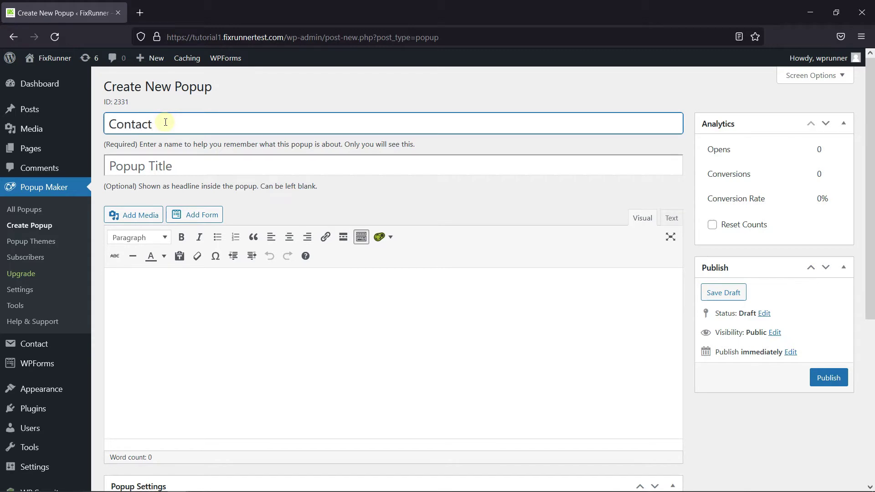
type("Us")
left_click(164, 161)
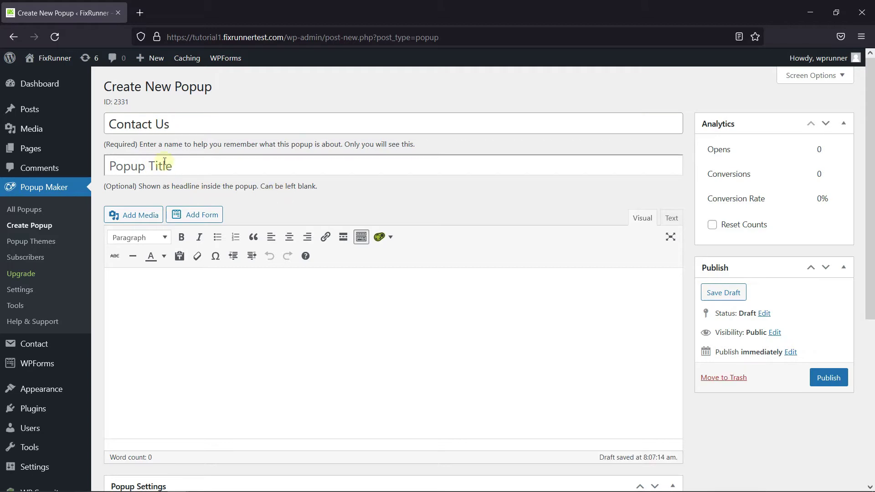
type("Contact Frrm")
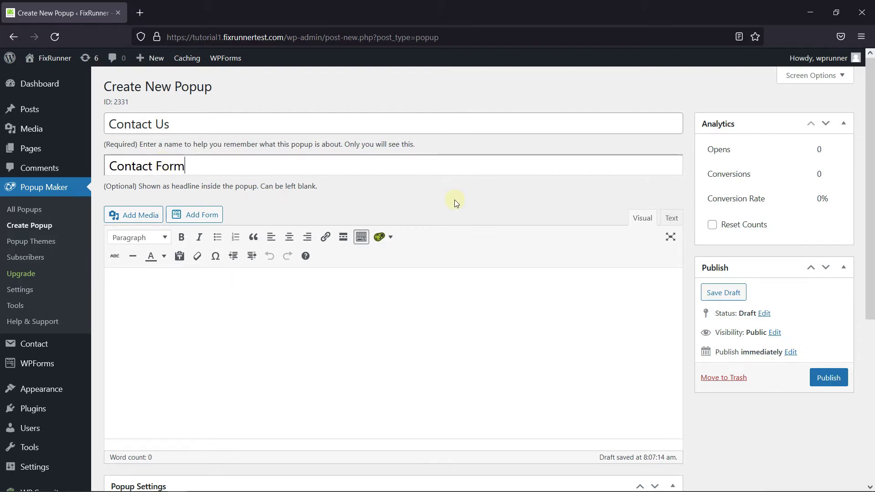
Copy the Contact Form shortcode from the Contact Forms list opened in a new tab.
scroll(455, 201, "down", 2)
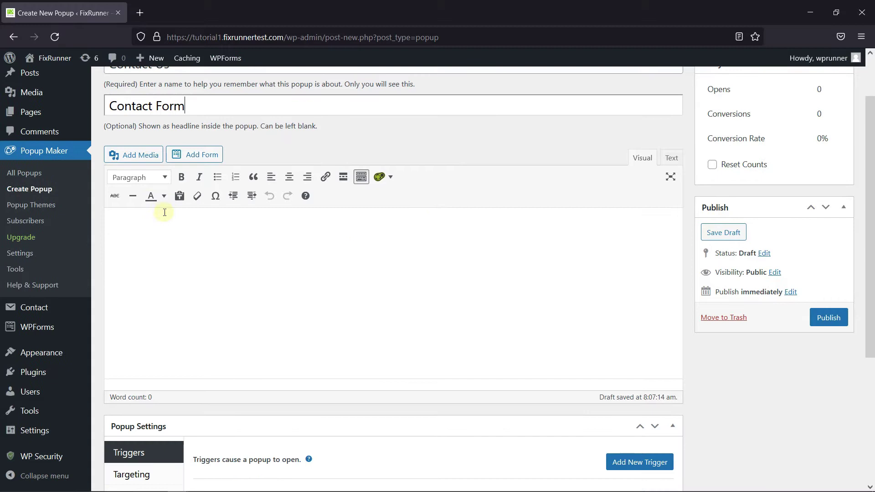
left_click(235, 225)
mouse_move(53, 314)
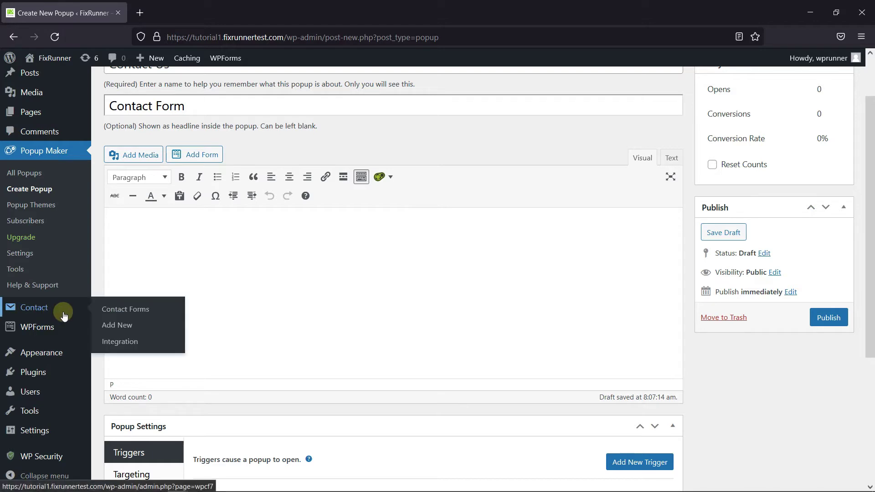
middle_click(123, 315)
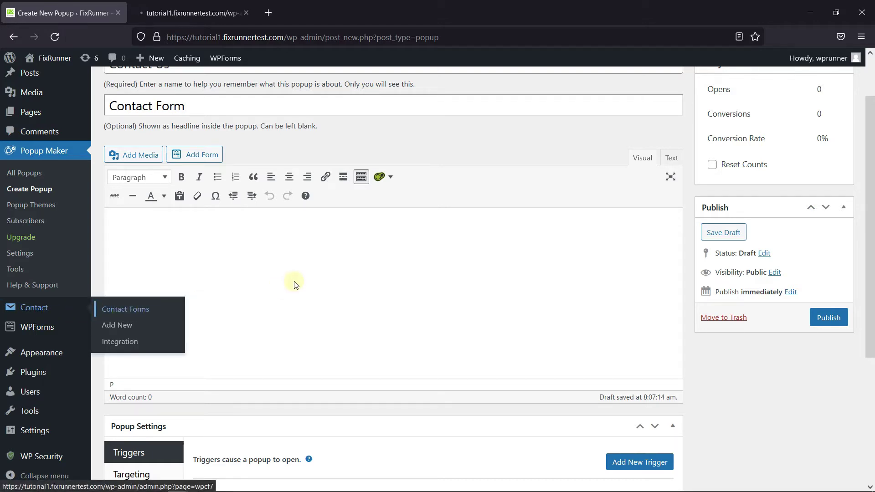
left_click(173, 6)
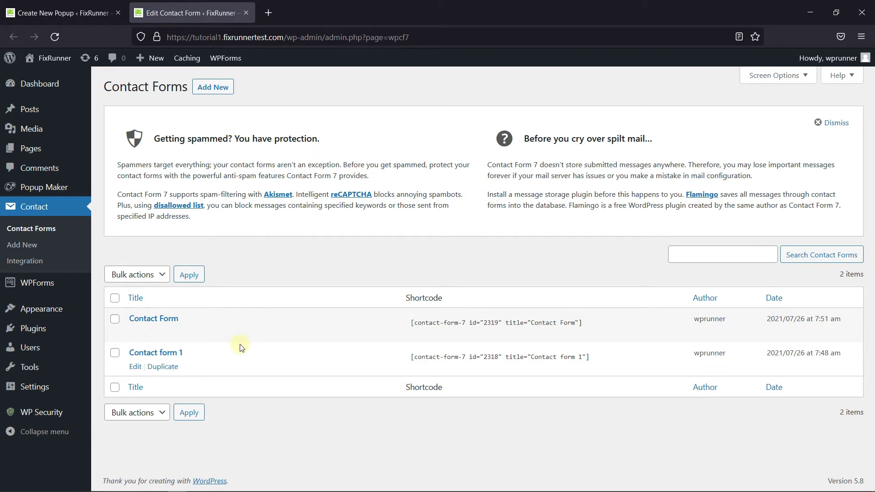
left_click(536, 324)
key("ctrl+c")
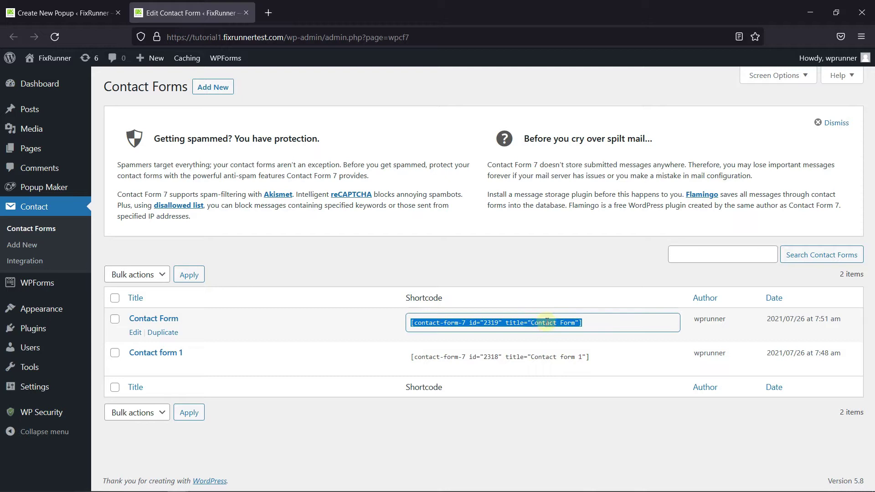
Paste [contact-form-7 id="2319" title="Contact Form"] into the popup's content area.
left_click(22, 5)
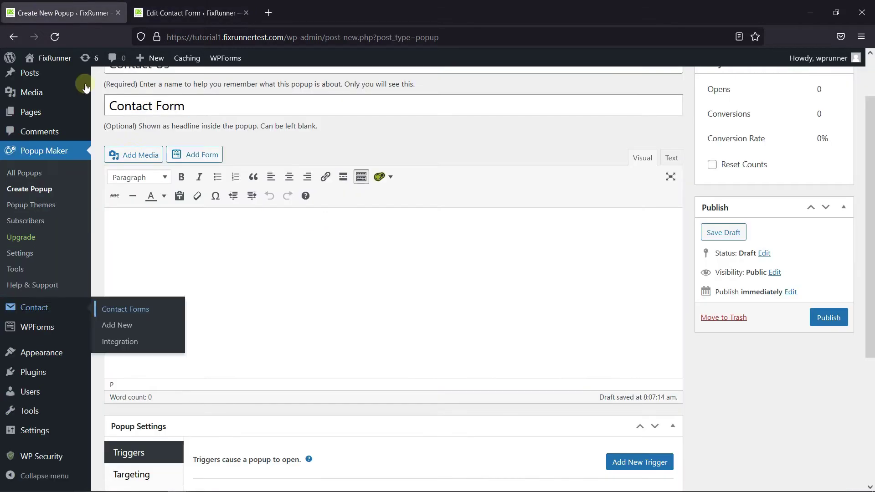
left_click(187, 233)
key("ctrl+v")
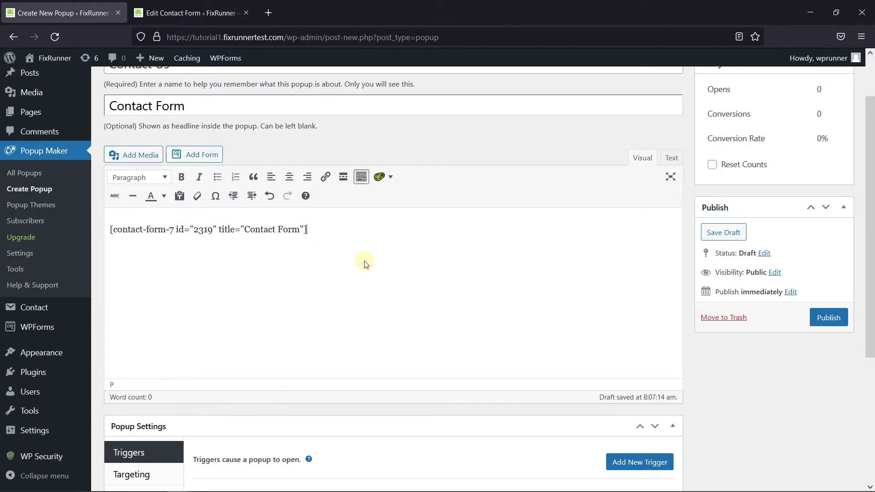
Pick the Light Box popup theme under Popup Settings > Display > Appearance.
scroll(381, 322, "down", 4)
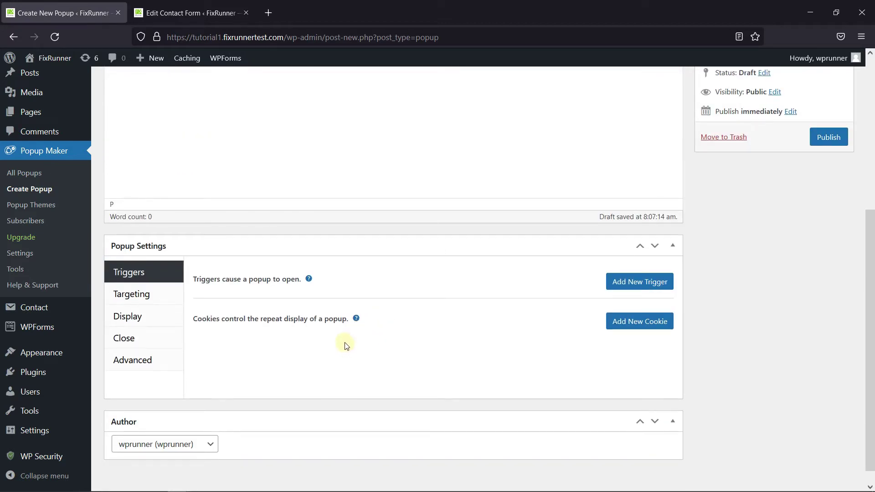
left_click(148, 316)
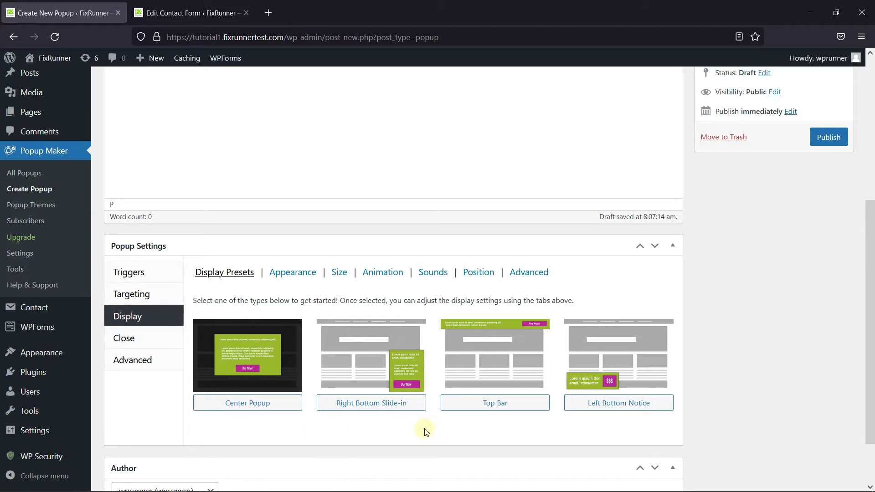
left_click(287, 275)
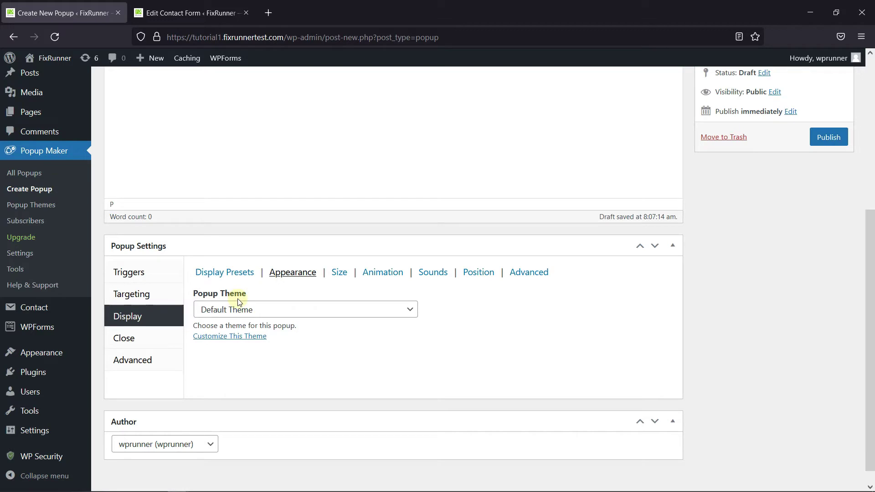
left_click(392, 310)
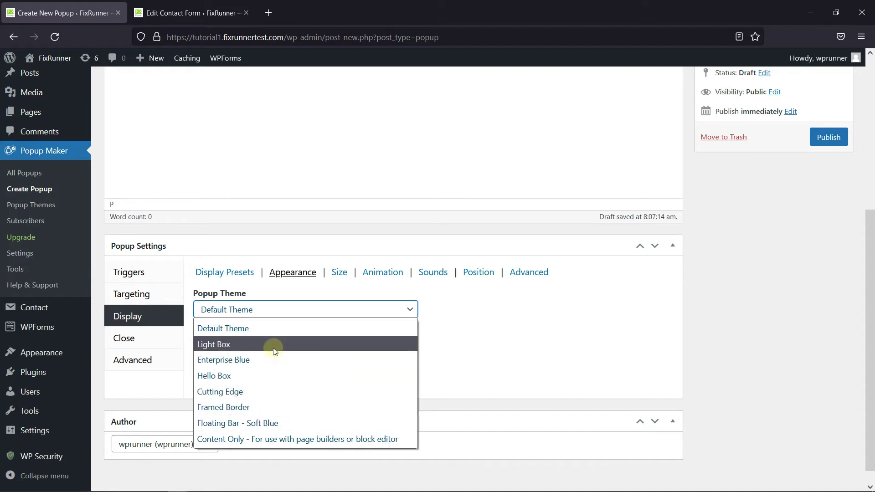
left_click(256, 349)
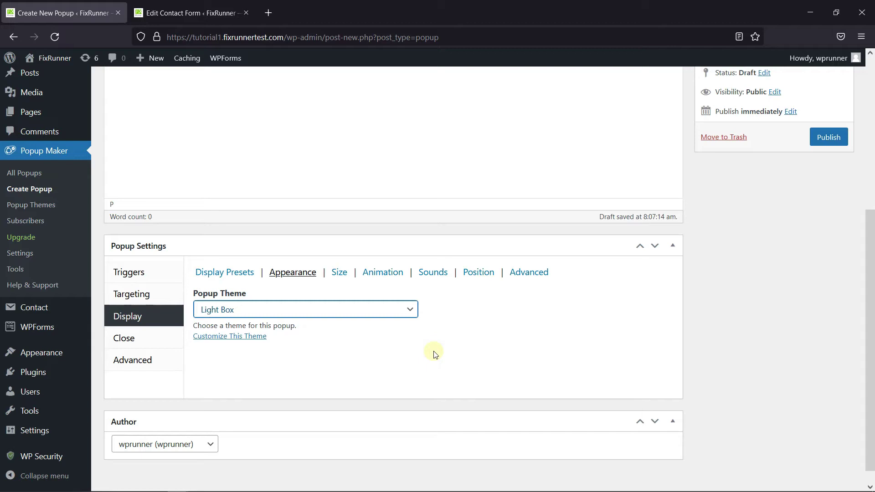
Publish the Contact Us popup, then select its CSS class popmake-2331 in All Popups.
scroll(529, 341, "up", 5)
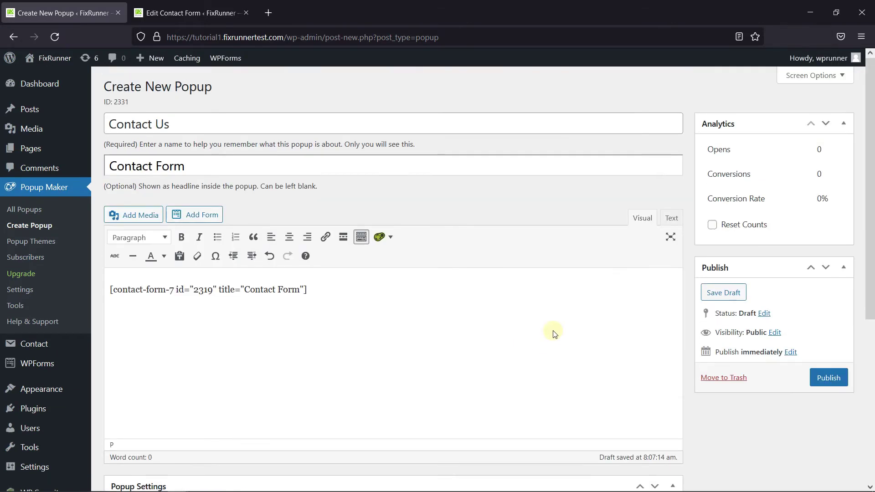
left_click(828, 380)
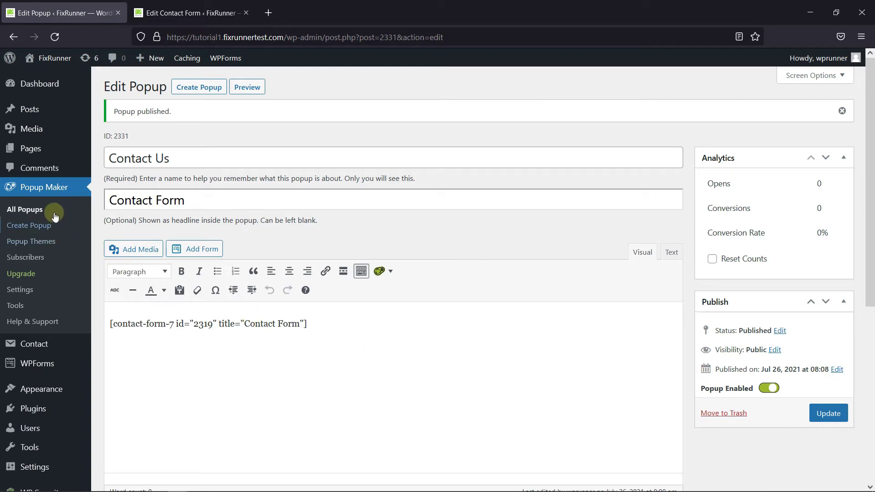
left_click(23, 212)
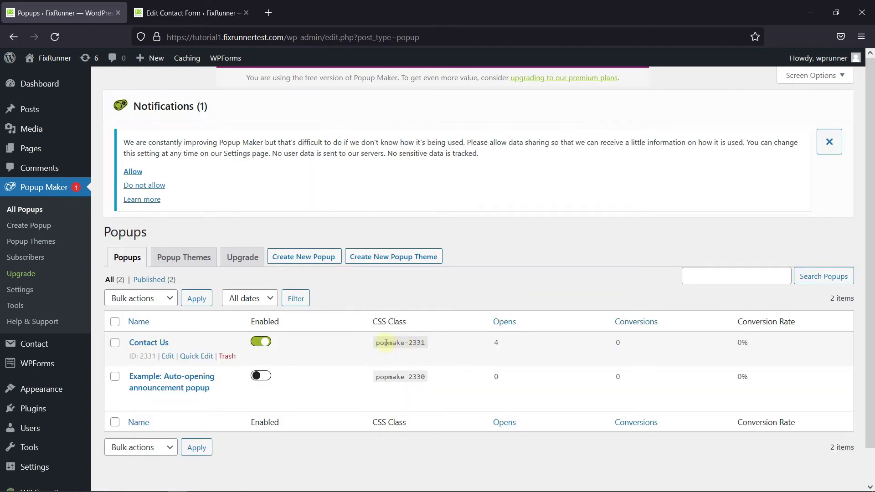
double_click(386, 342)
triple_click(386, 343)
key("ctrl+c")
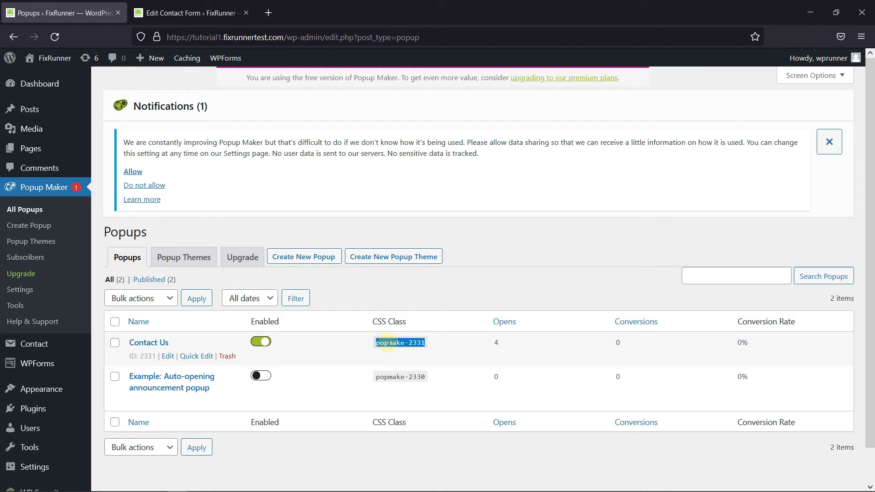
Add a new page titled 'Contact Us' and switch its body to the Text (HTML) editor.
left_click(436, 297)
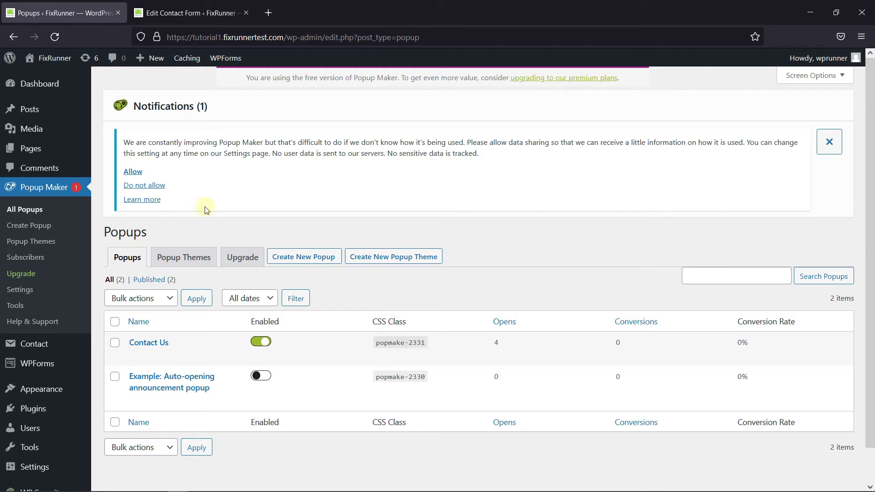
mouse_move(82, 148)
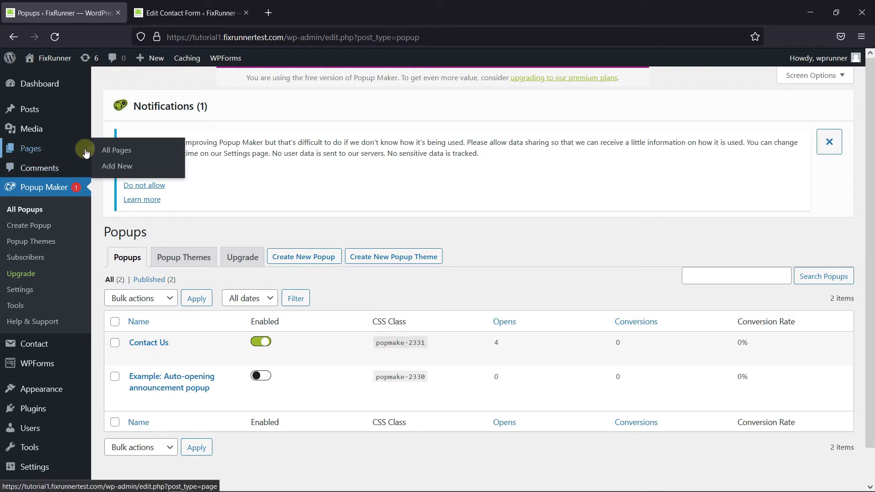
left_click(115, 166)
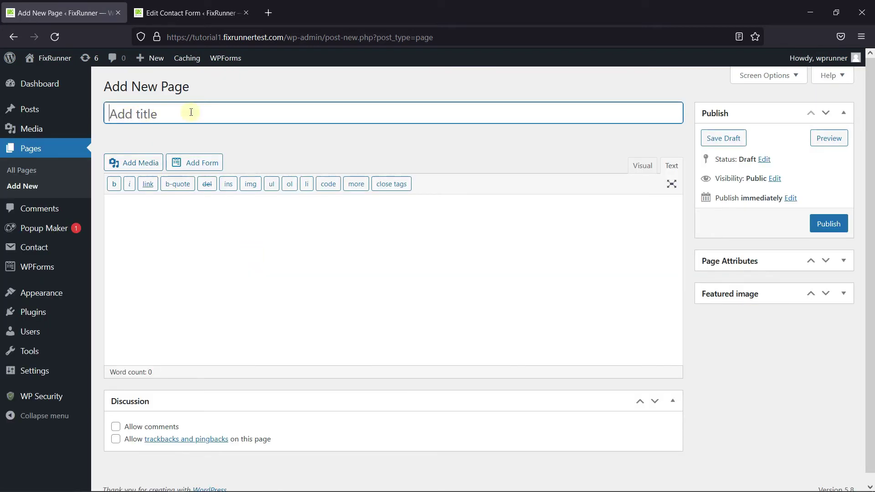
type("Contact Us")
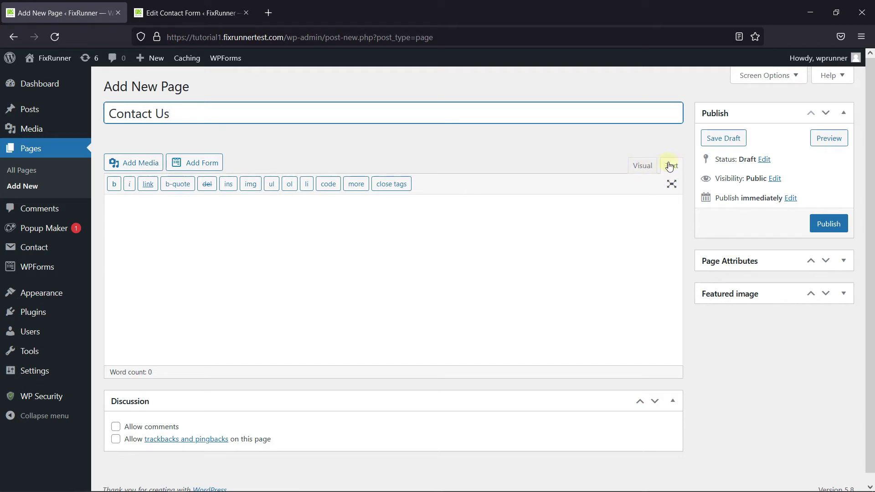
left_click(670, 165)
left_click(414, 213)
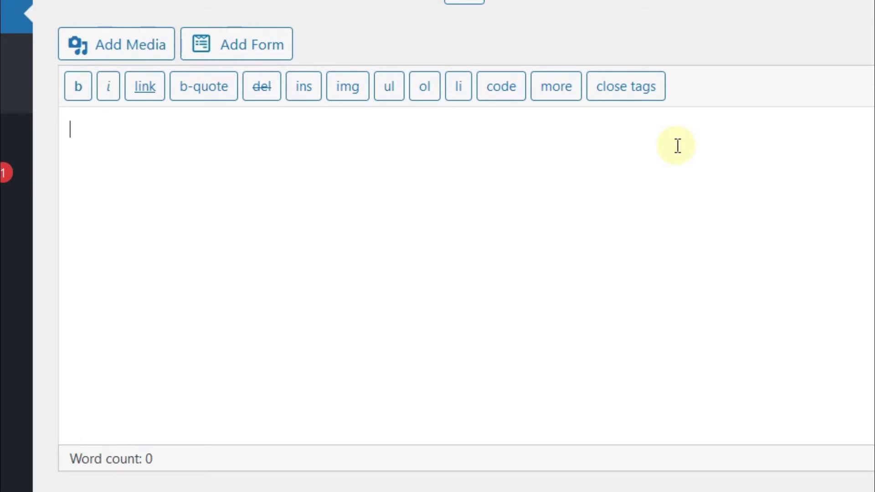
Write <button class="popmake-2331">Contact Us</button> in the page body, pasting the class name.
type("<>")
key("Left")
type("button")
key("Right")
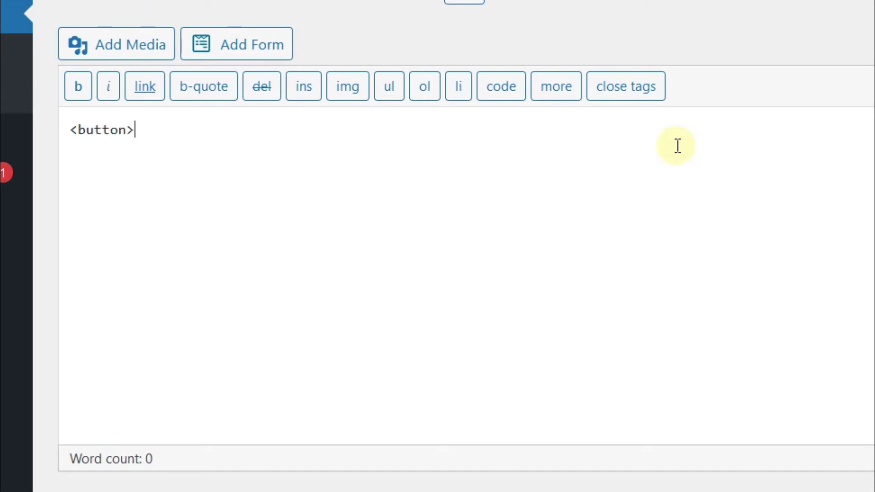
type("<>")
key("Left")
type("/button")
key("Left")
key("Left")
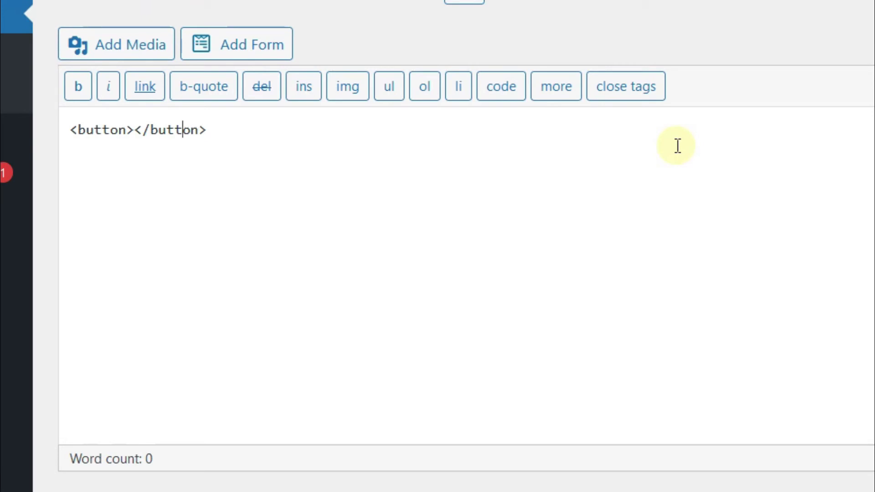
key("Left")
key("Left")
key("Left")
key("Left")
key("Left")
key("Left")
key("Left")
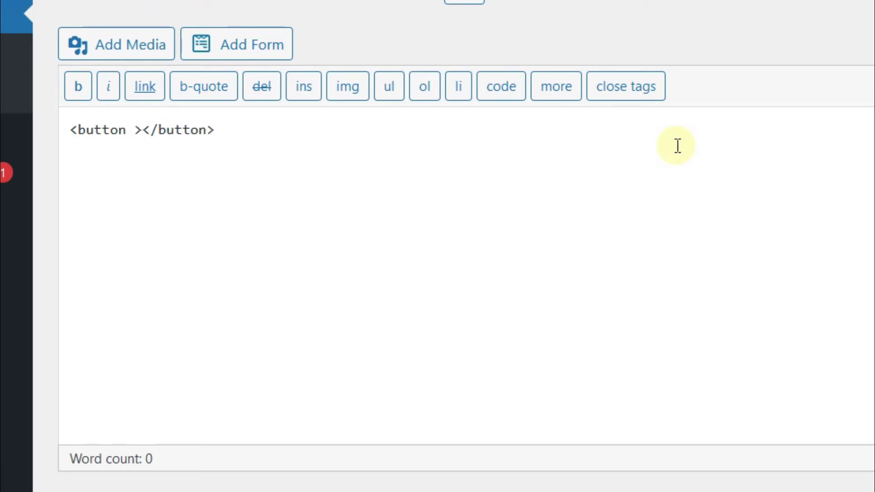
type("class=")
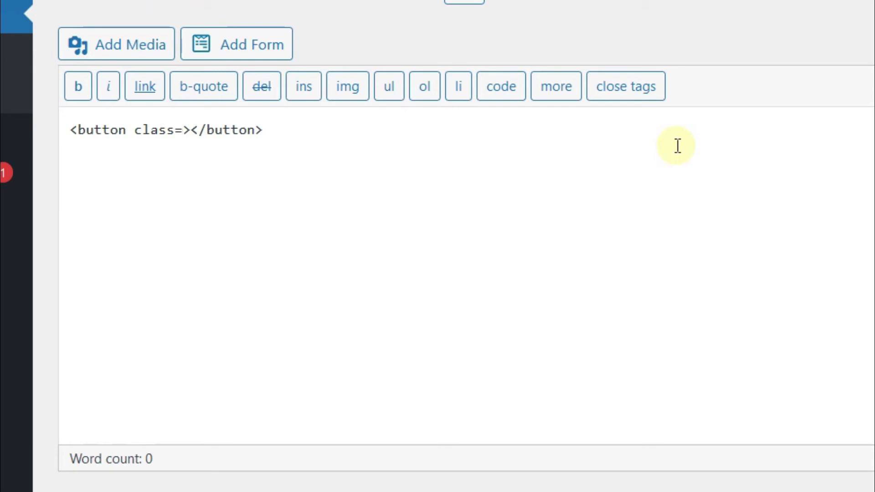
type("\"\"")
key("ctrl+v")
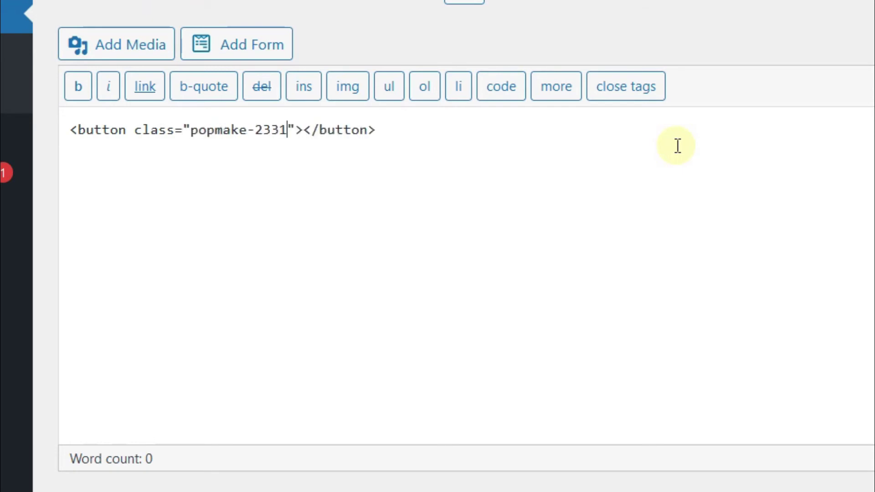
key("Right")
key("Right")
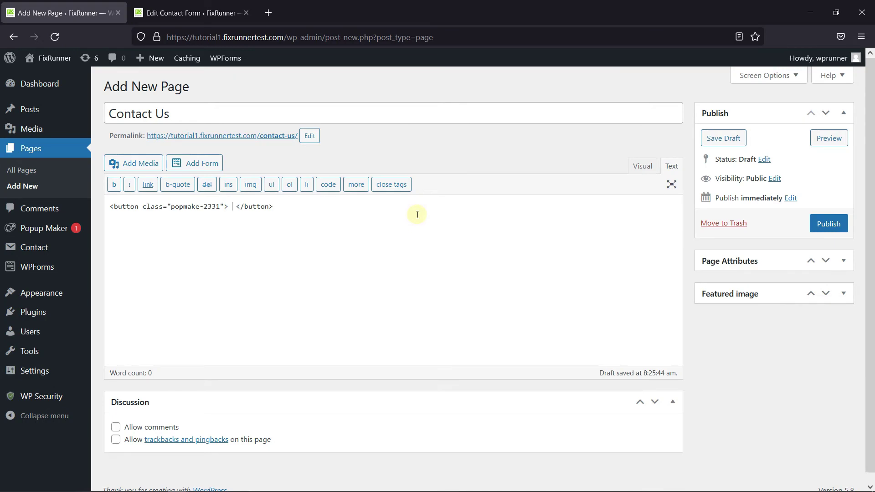
type("Contact Us")
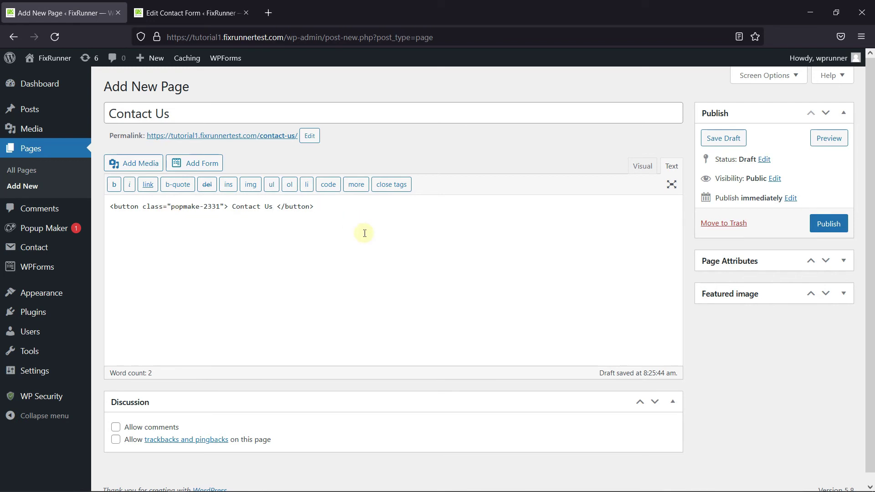
Publish the Contact Us page and follow the View page link in the 'Page published' notice.
left_click(829, 225)
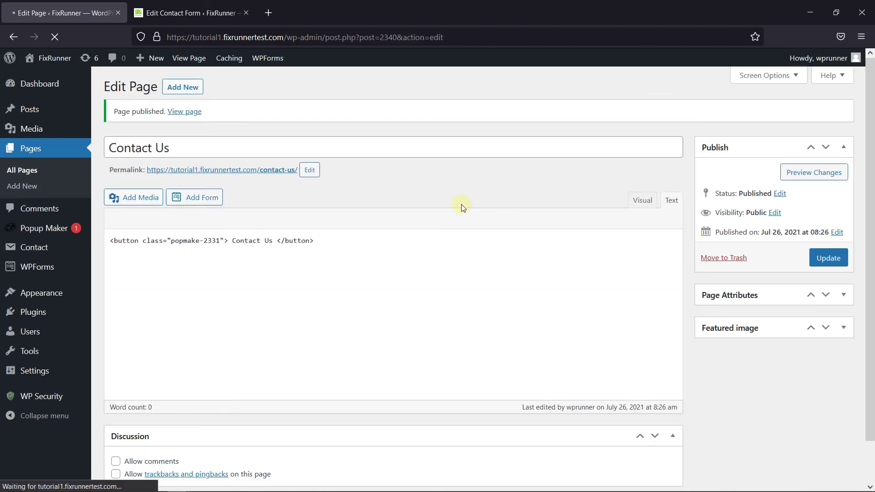
left_click(188, 112)
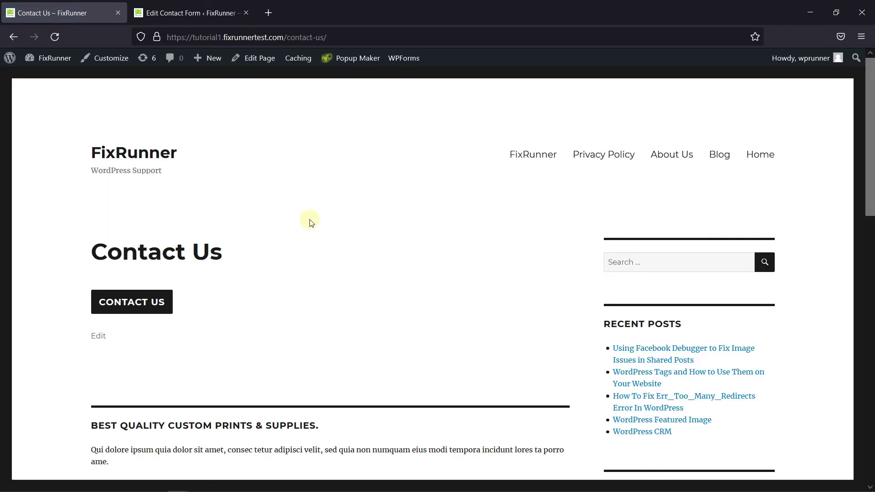
left_click(128, 309)
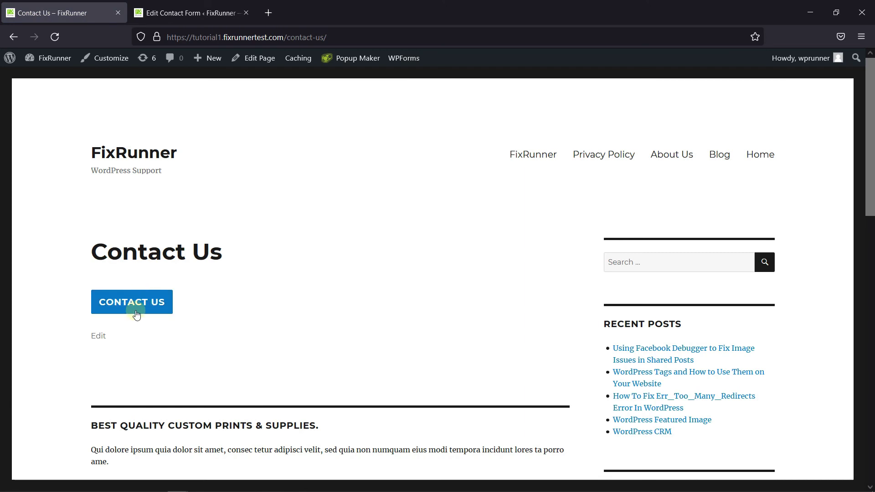
left_click(134, 308)
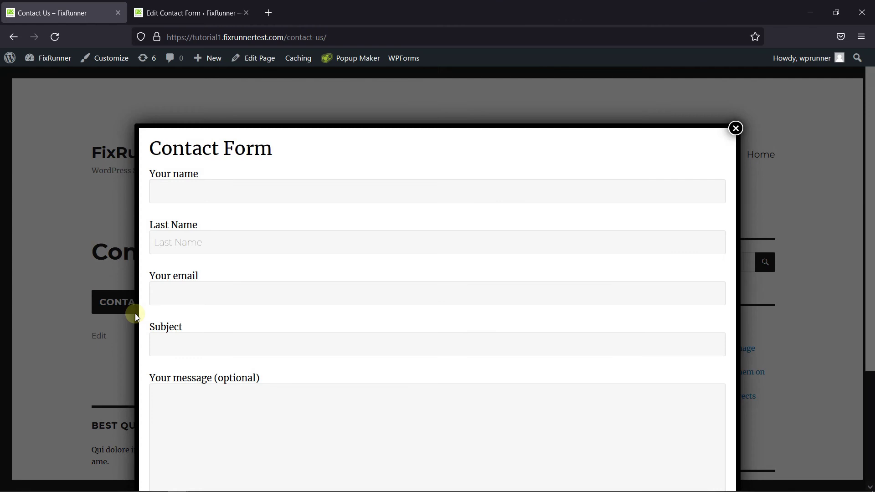
scroll(553, 219, "down", 3)
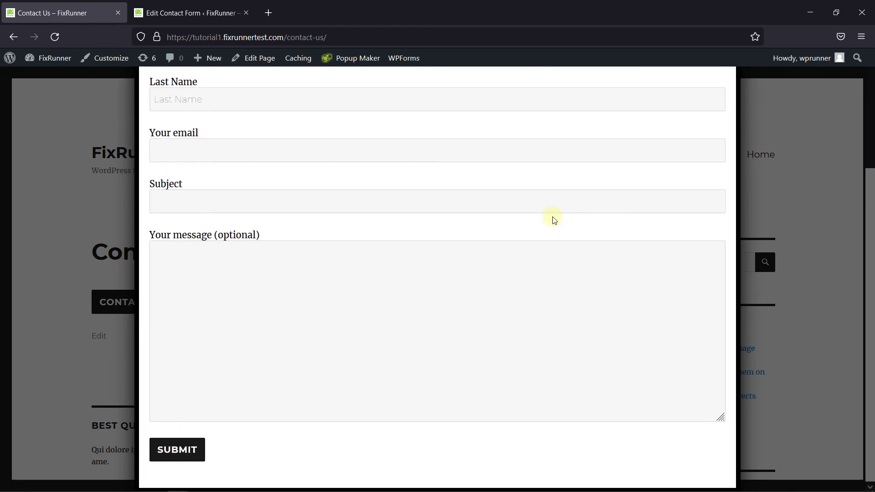
scroll(552, 219, "up", 3)
scroll(541, 255, "down", 2)
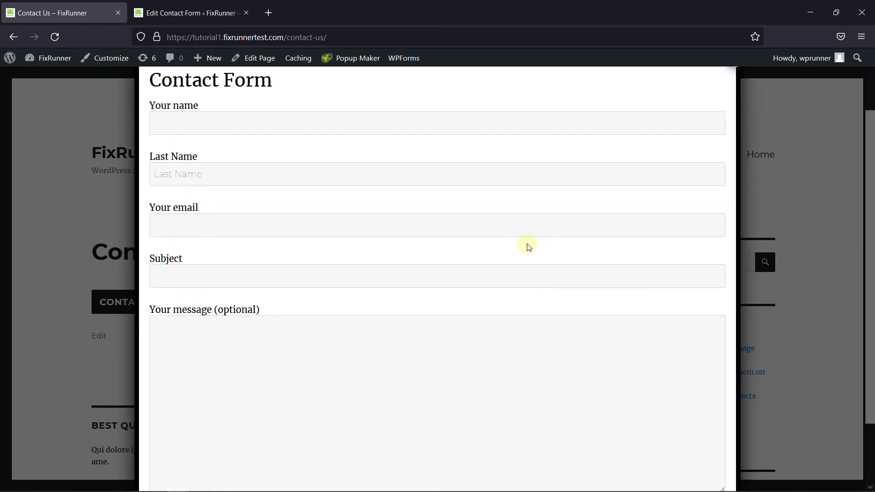
scroll(528, 247, "up", 2)
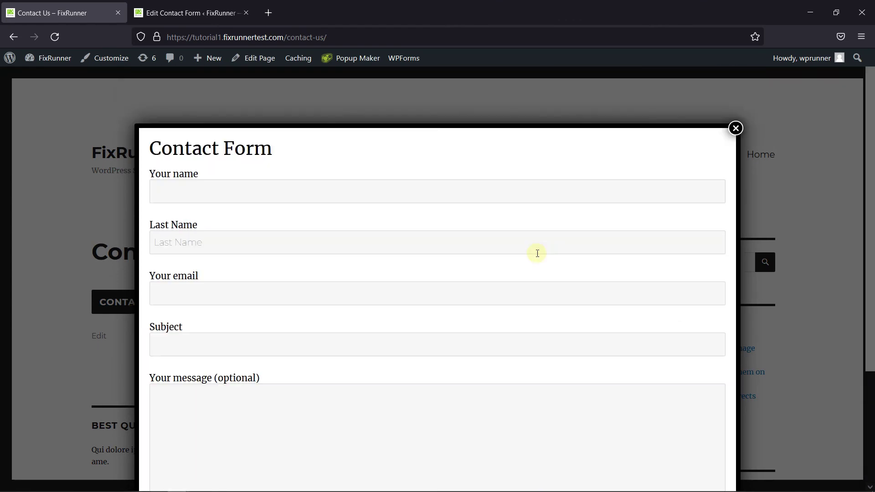
left_click(737, 129)
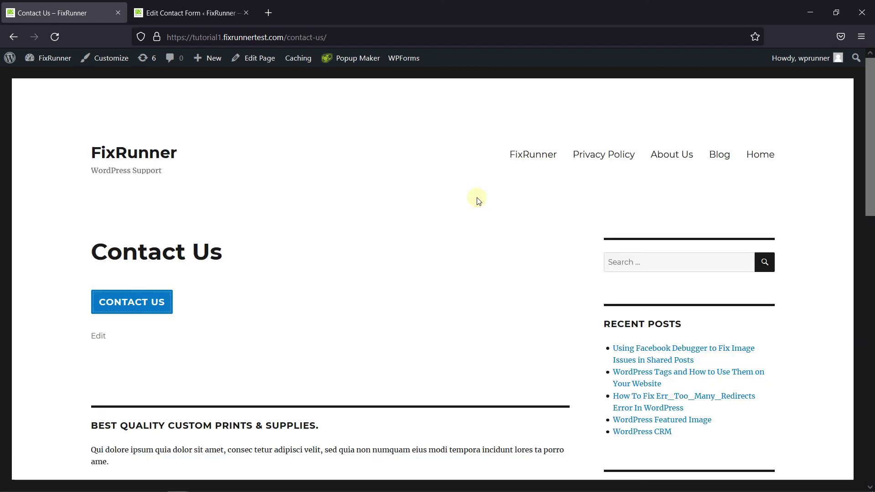